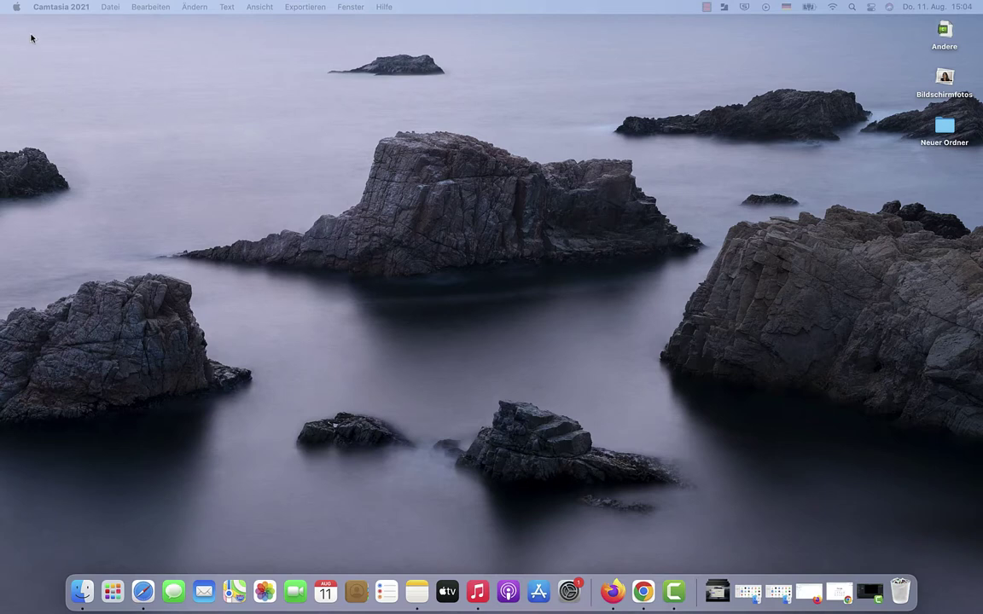
Open the Zoomen settings under Bedienungshilfen in Systemeinstellungen
left_click(17, 10)
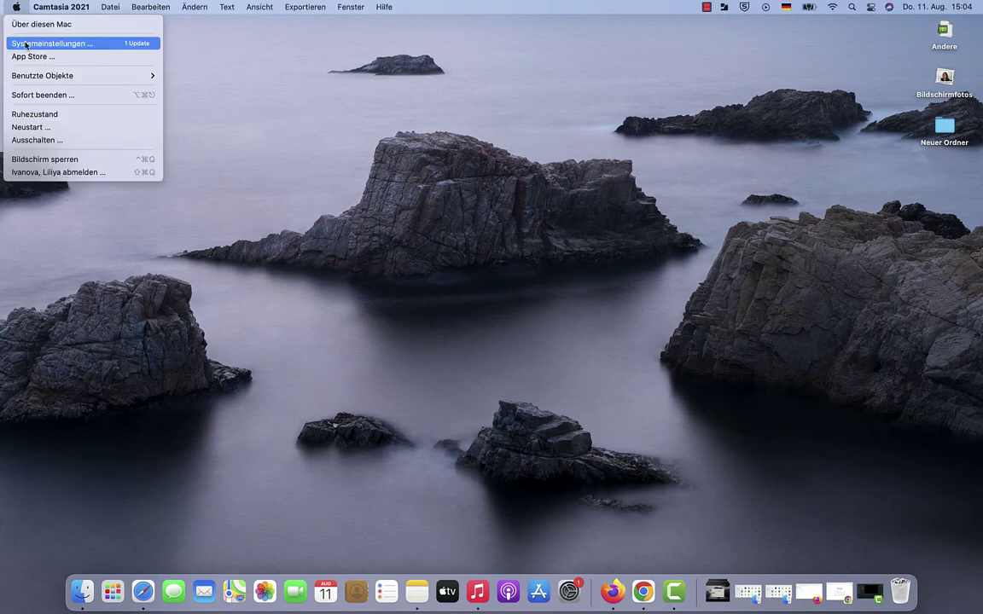
left_click(24, 43)
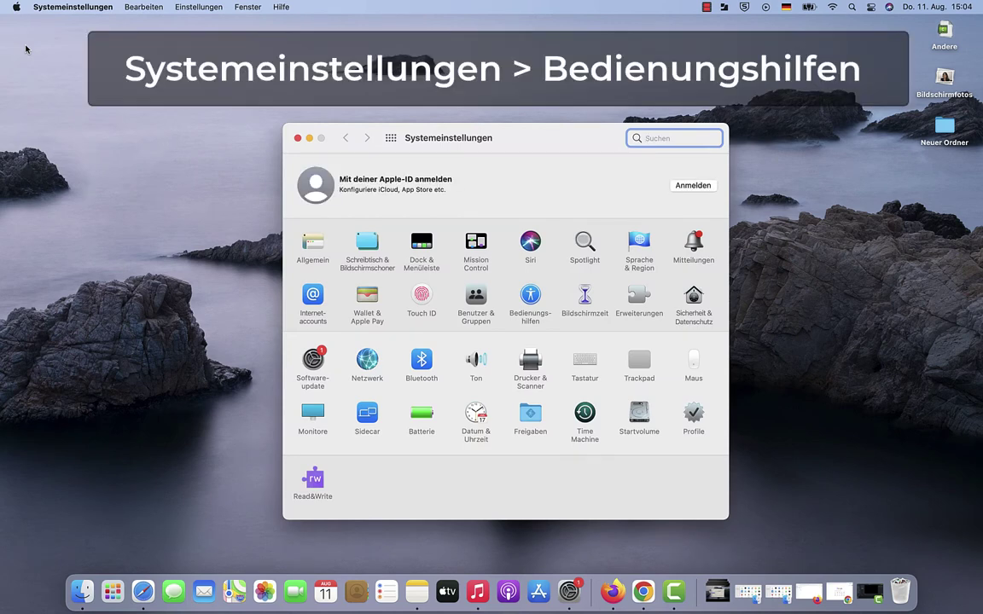
left_click(530, 295)
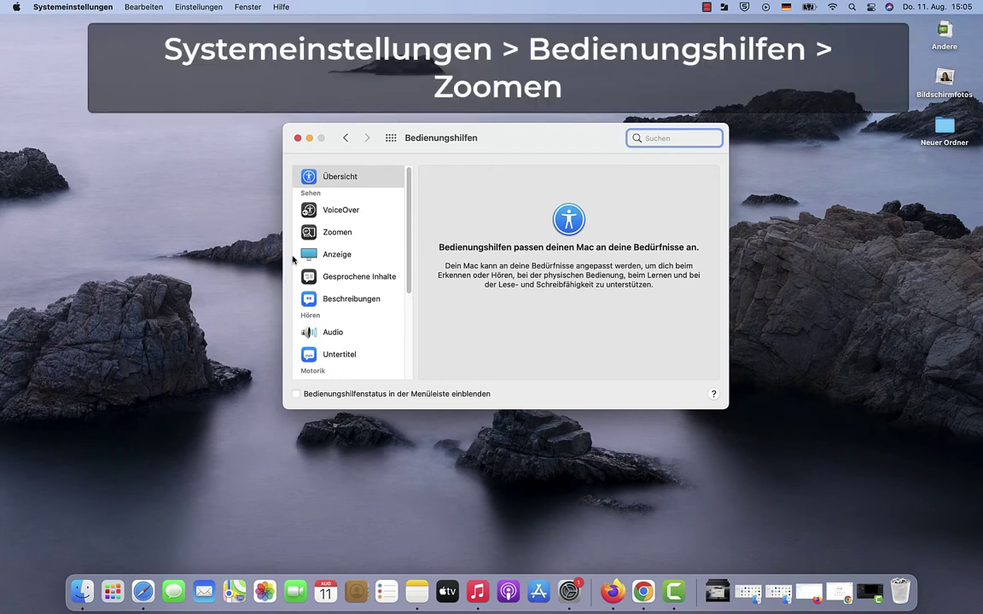
left_click(337, 232)
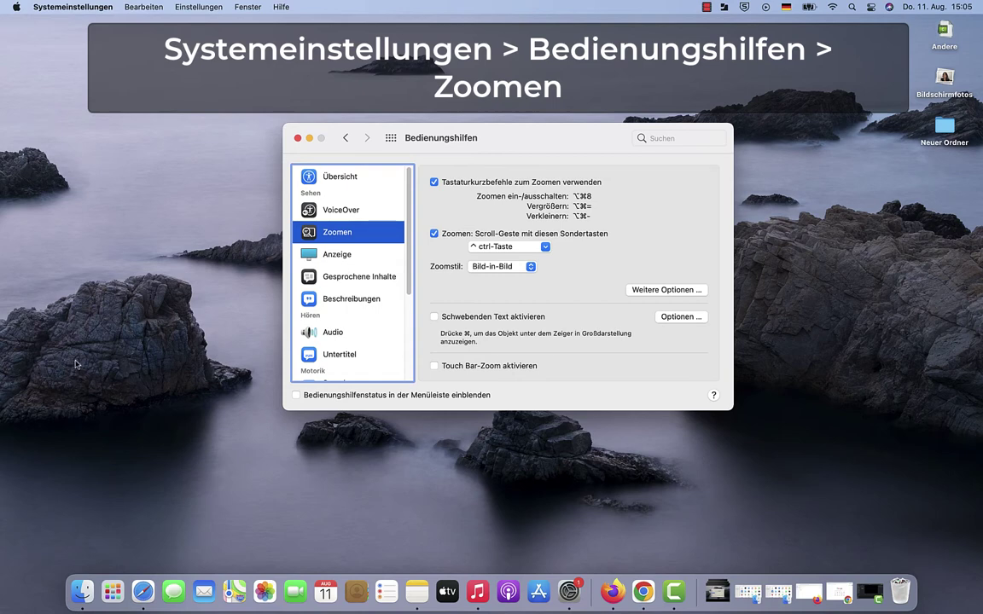
Set the zoom style to Vollbildmodus and try it by magnifying the whole screen and returning to normal size
left_click(529, 267)
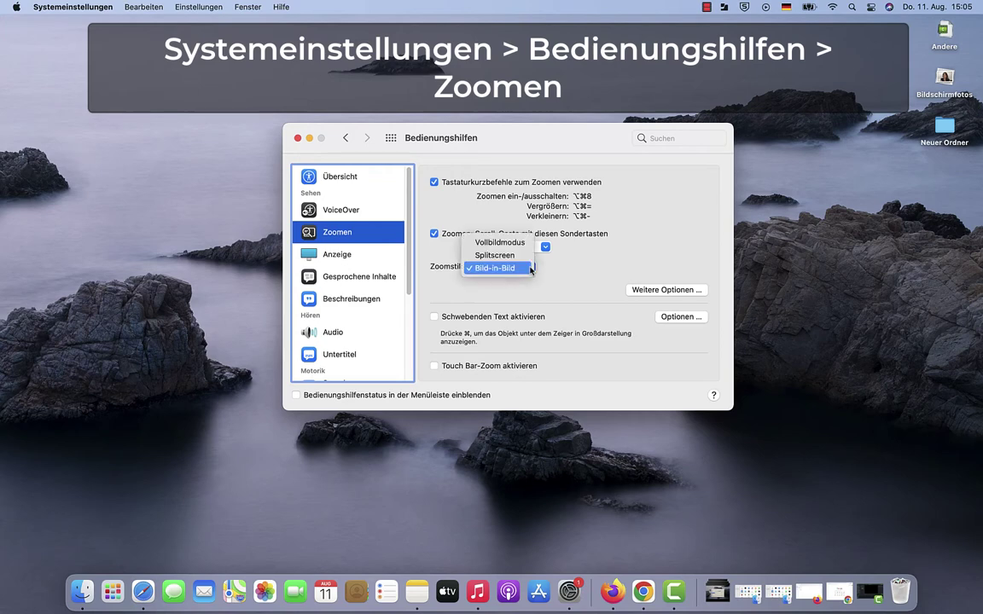
left_click(500, 243)
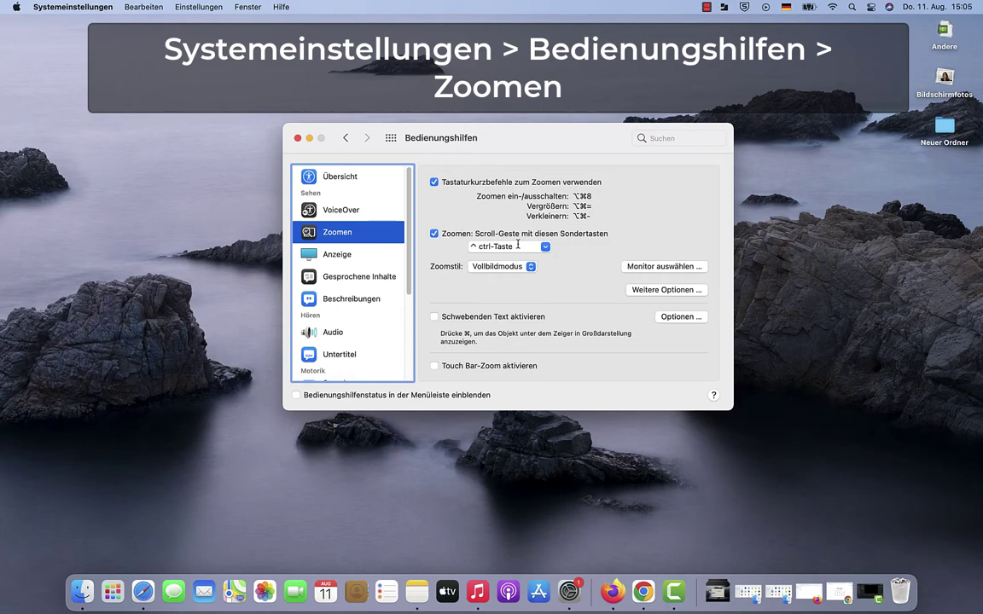
scroll(389, 189, "up", 5, "ctrl")
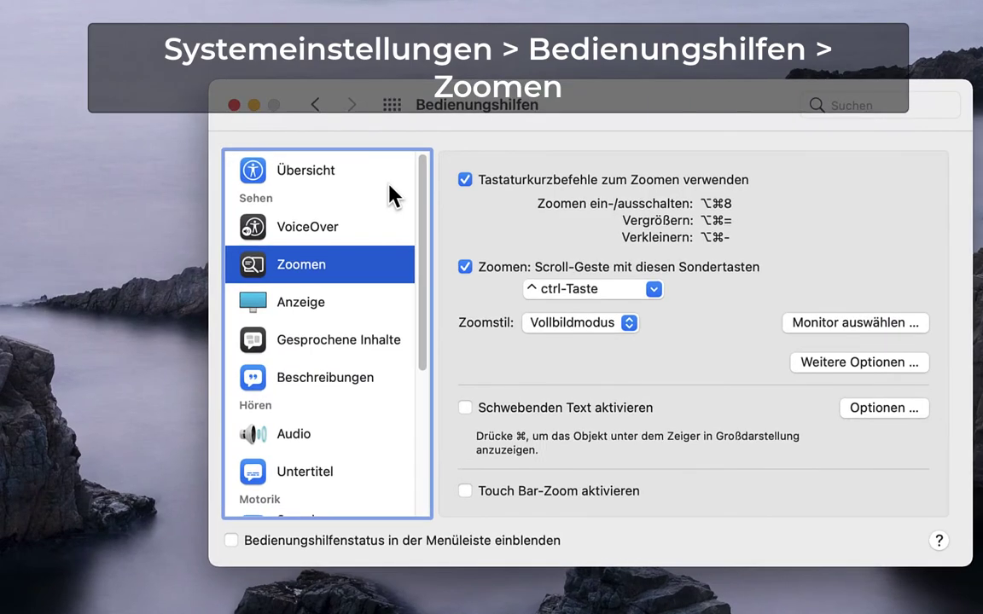
scroll(388, 185, "down", 5, "ctrl")
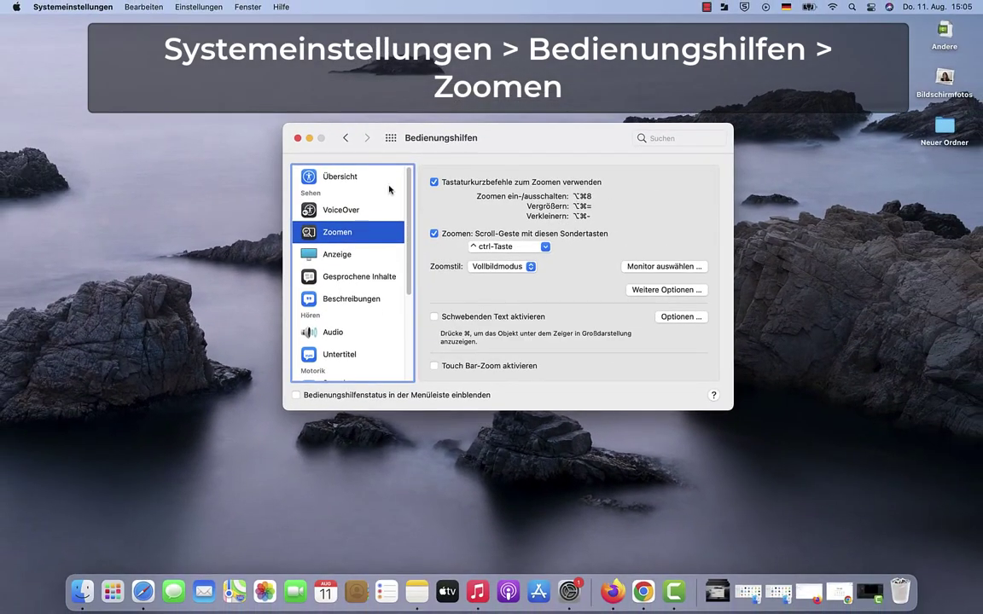
scroll(389, 189, "up", 5, "ctrl")
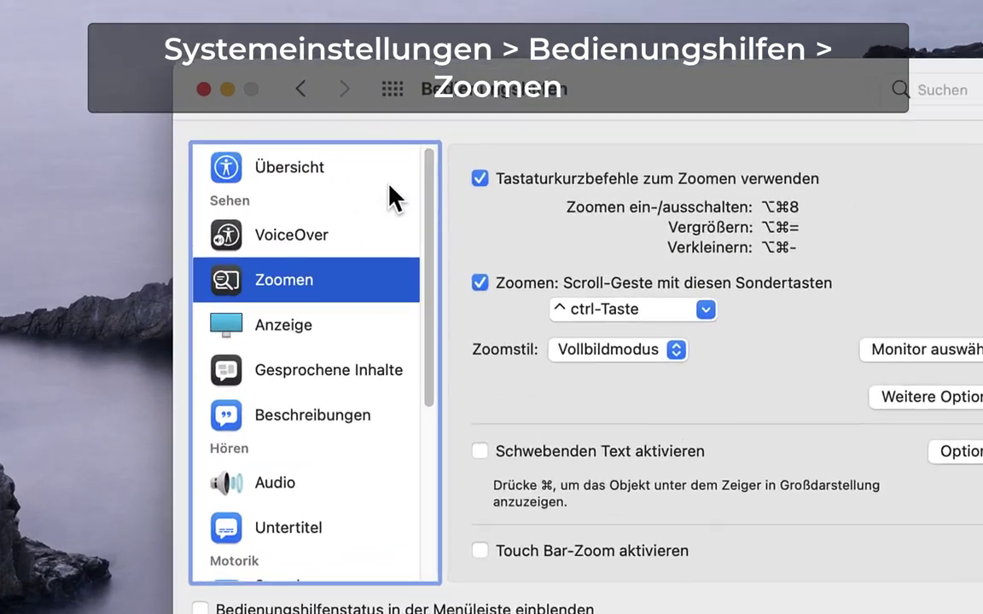
scroll(389, 190, "down", 5, "ctrl")
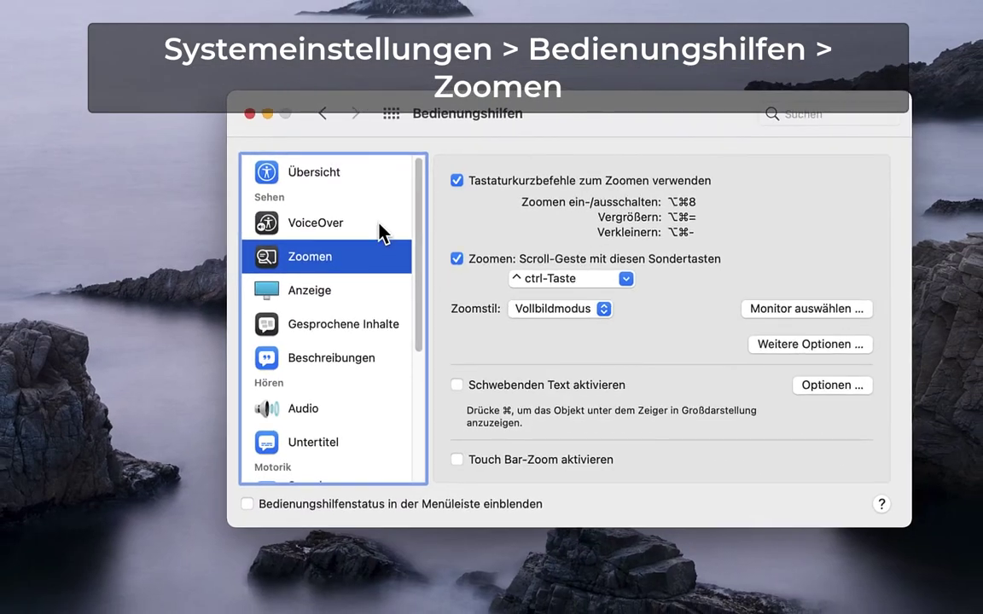
scroll(372, 273, "down", 4, "ctrl")
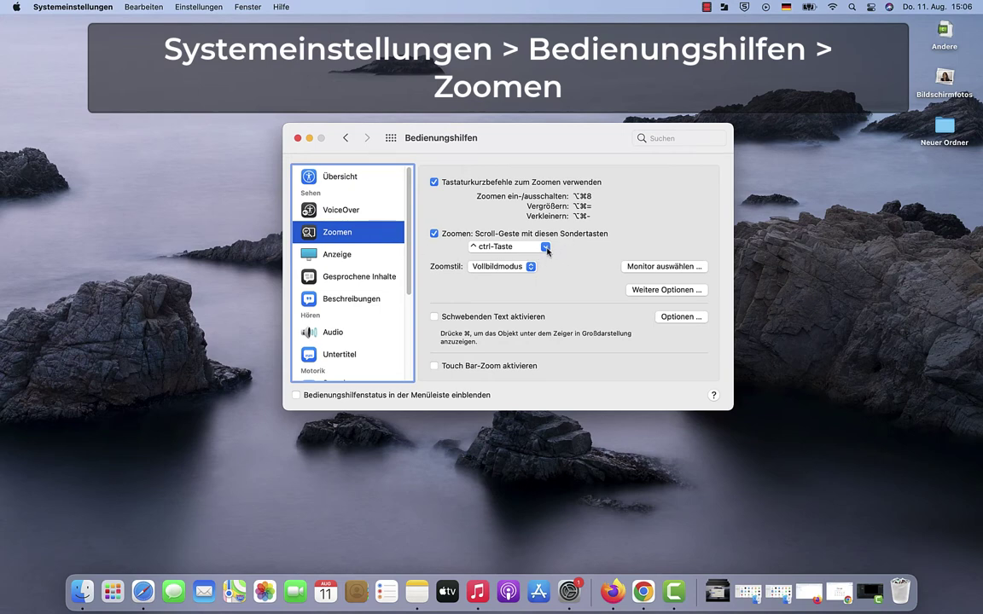
Change the zoom style to Splitscreen and try different magnifications before zooming back out
left_click(528, 266)
left_click(504, 281)
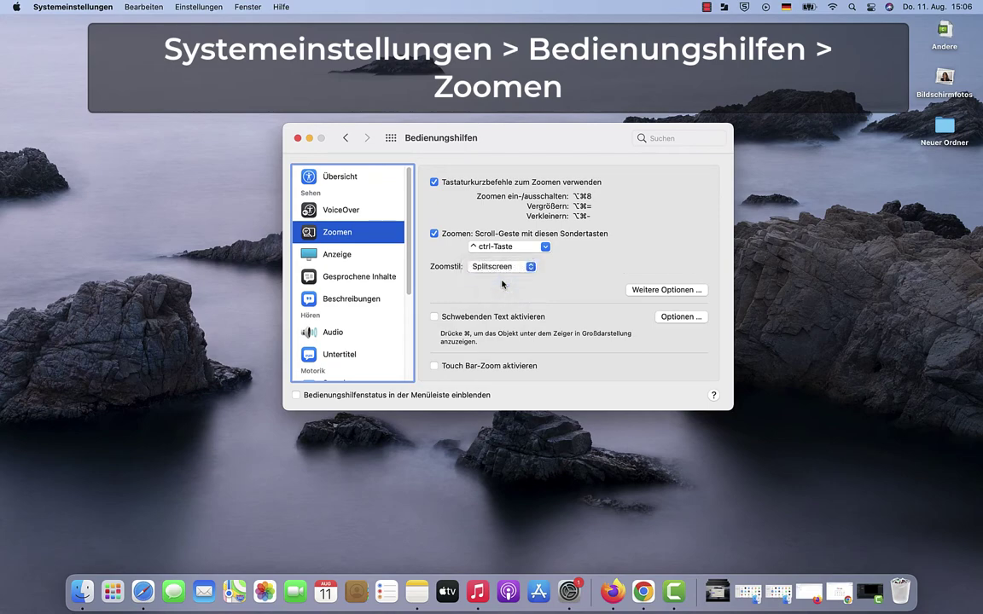
scroll(502, 284, "up", 10)
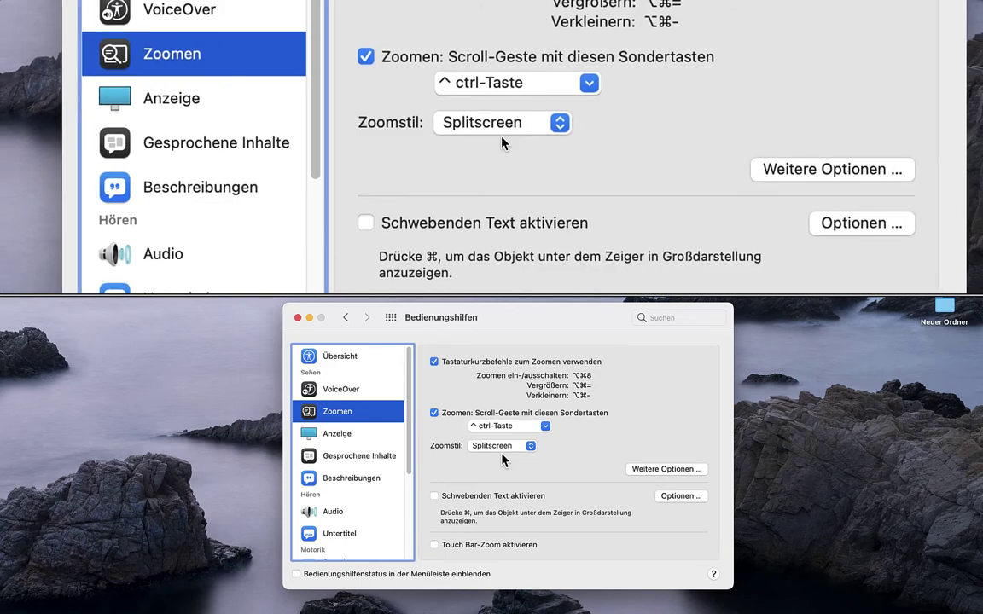
scroll(502, 461, "down", 3)
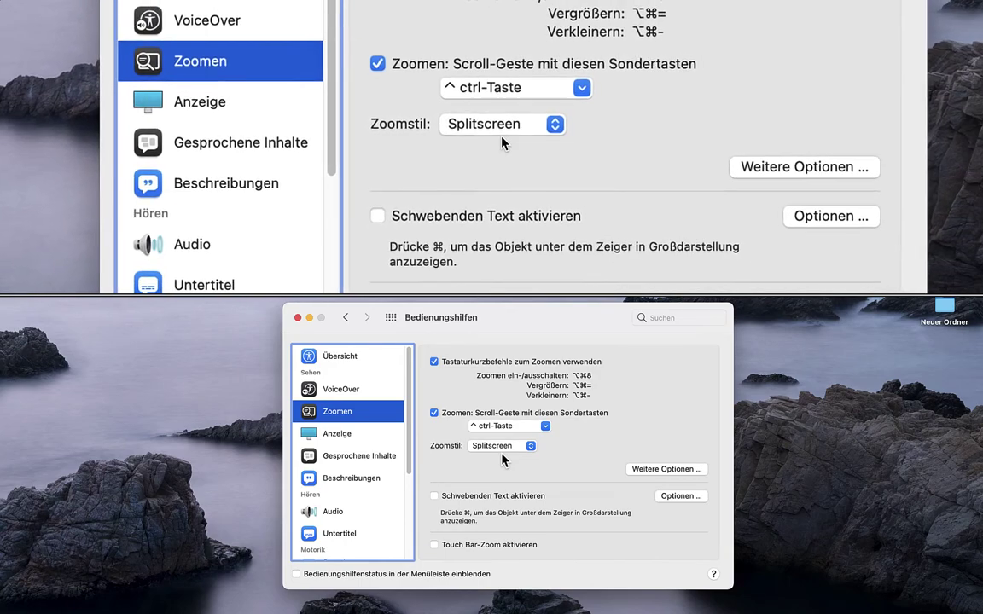
scroll(502, 461, "down", 4)
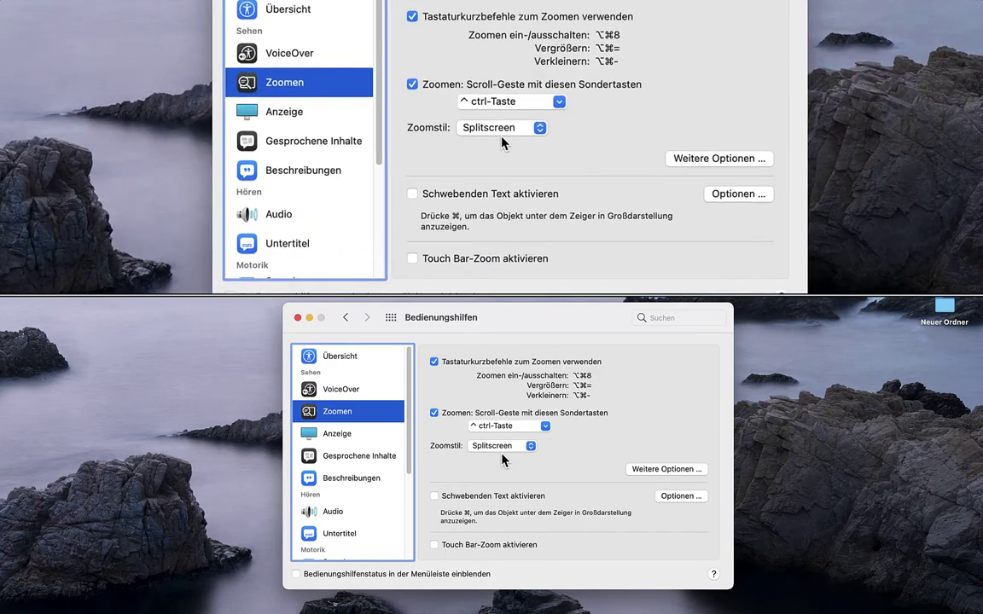
scroll(502, 460, "up", 5)
scroll(502, 461, "down", 3)
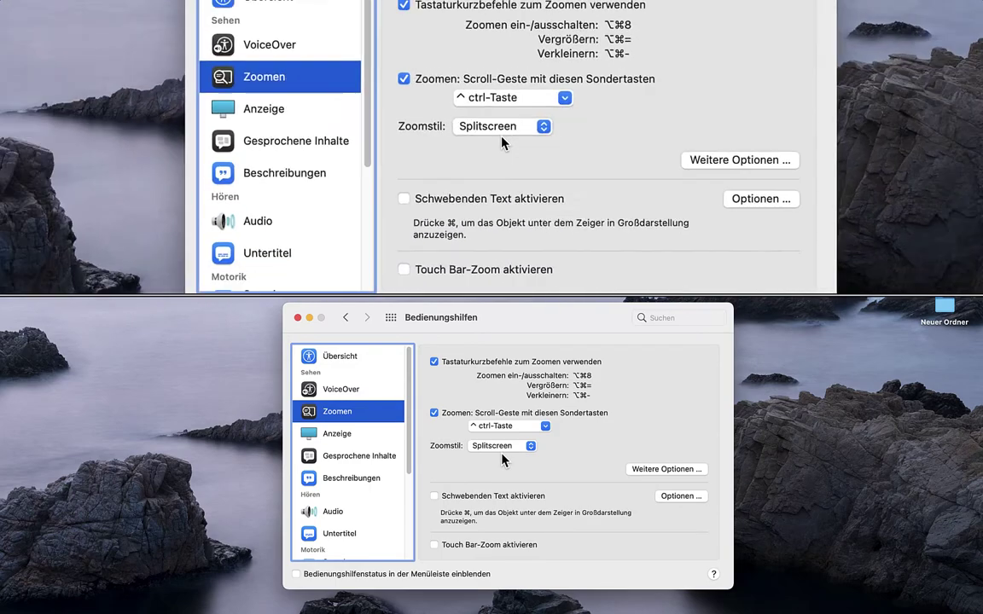
scroll(502, 460, "down", 4)
Set the zoom style to Bild-in-Bild and try different magnifications in the lens over the settings window
left_click(529, 445)
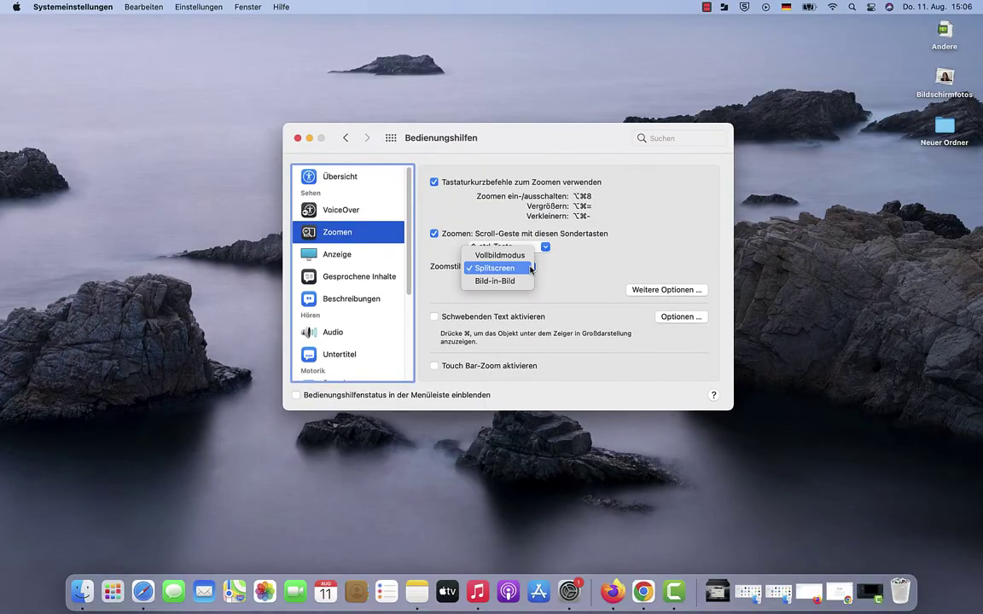
left_click(508, 282)
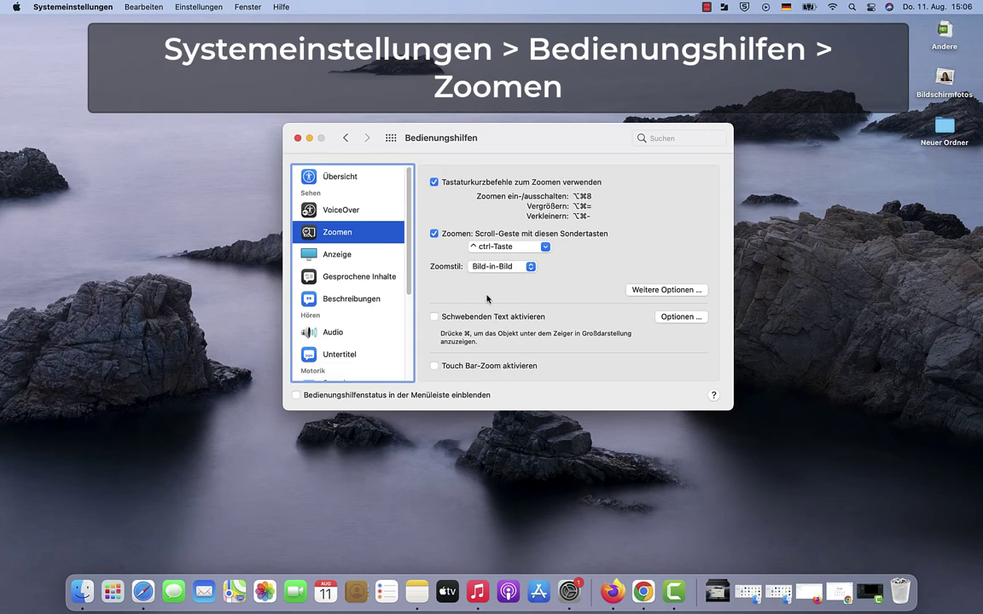
scroll(465, 299, "up", 4)
scroll(480, 314, "down", 4)
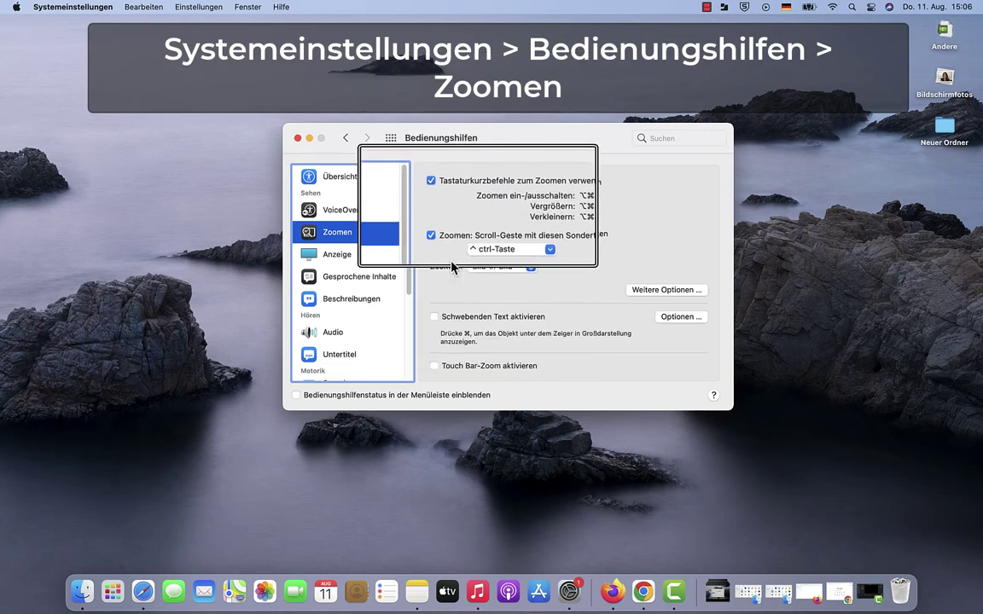
scroll(452, 269, "up", 4)
scroll(452, 268, "down", 2)
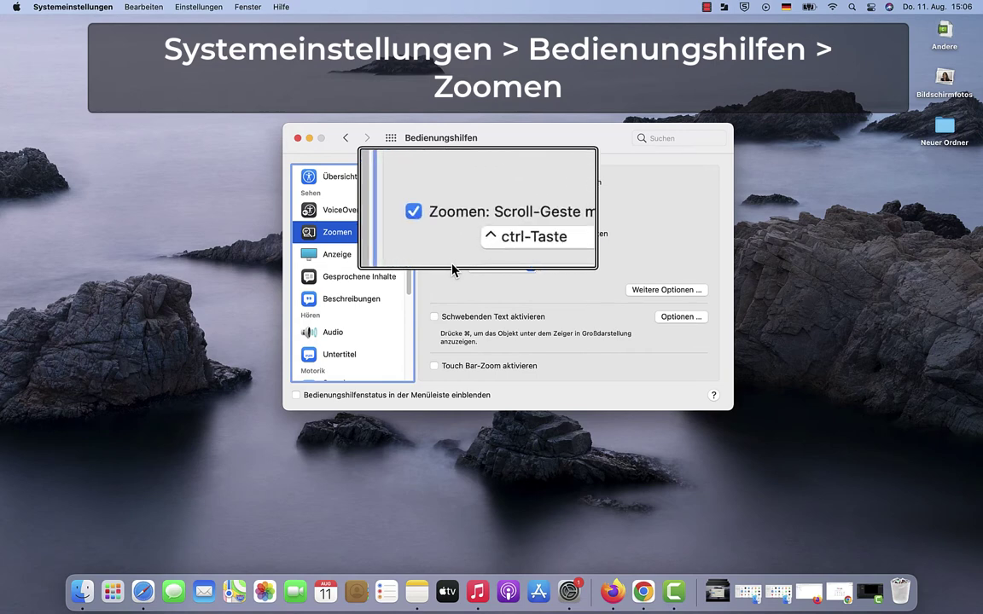
scroll(452, 269, "down", 1)
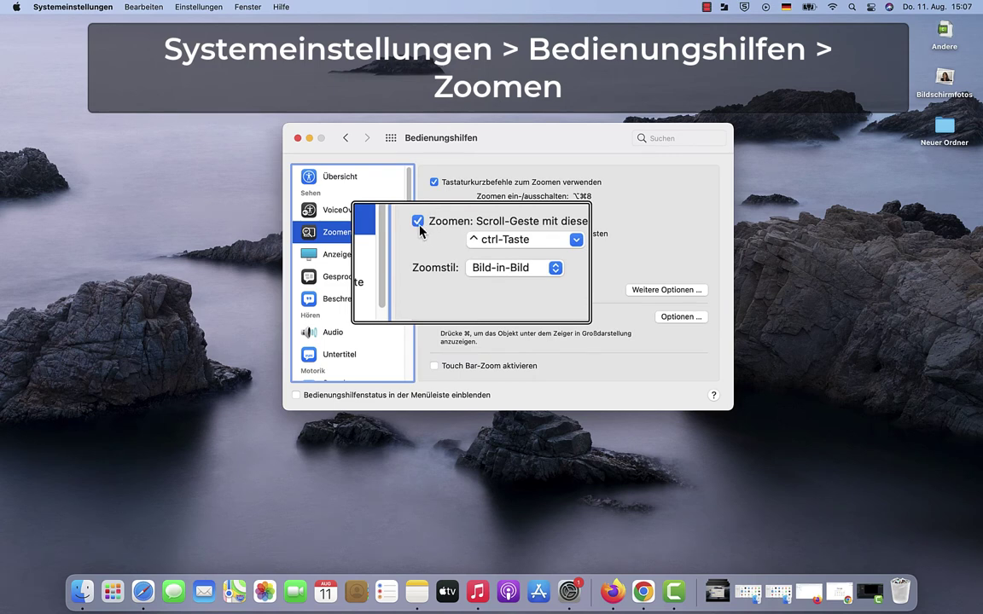
Disable the zoom scroll gesture with modifier keys and the keyboard shortcuts for zooming
left_click(434, 233)
left_click(434, 183)
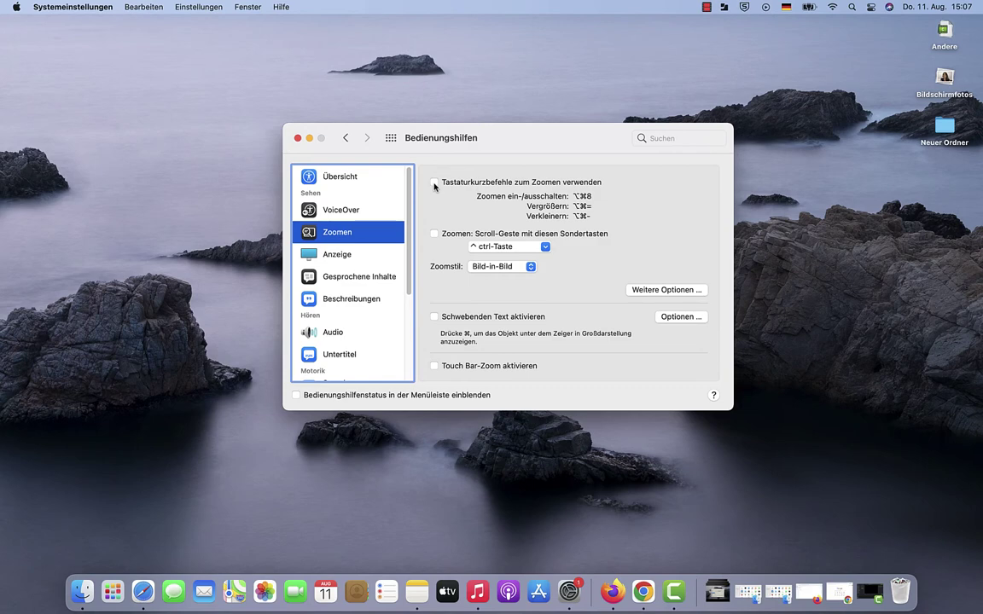
Open the Anzeige settings and try Farben umkehren, switching it on and off again
left_click(349, 256)
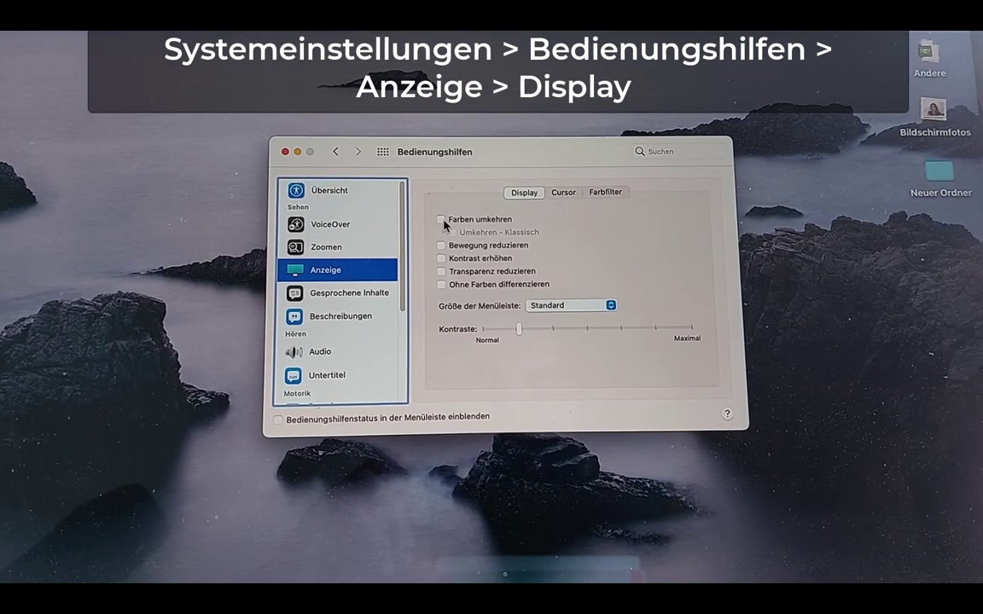
left_click(442, 220)
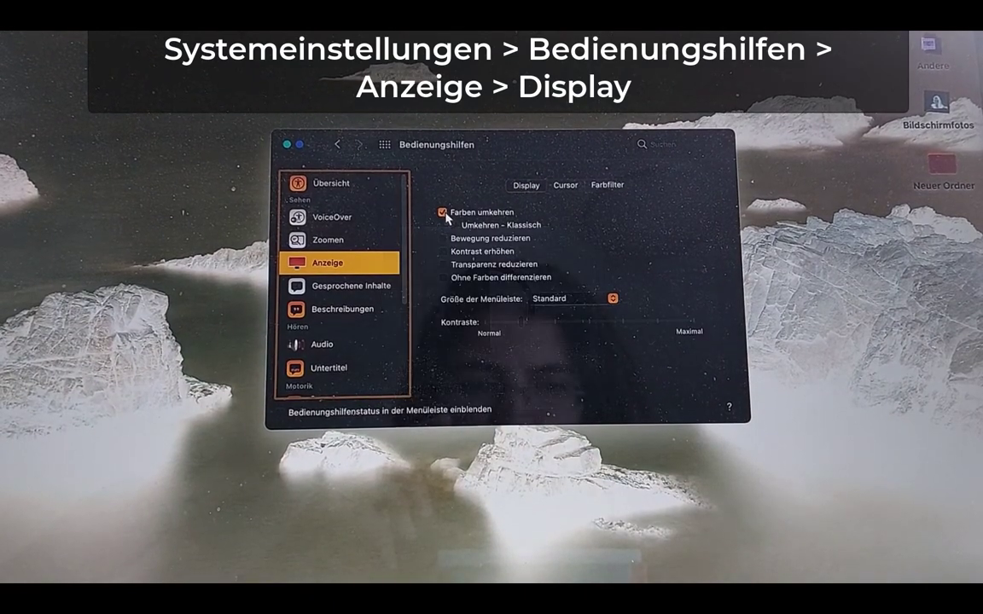
left_click(443, 210)
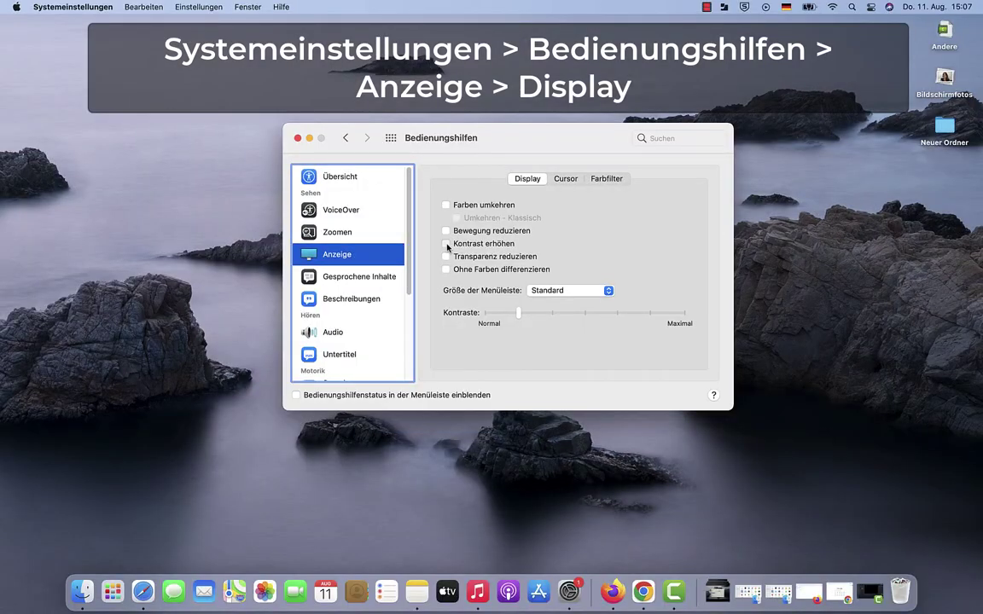
Try the Kontrast erhöhen and Transparenz reduzieren options, switching each on and off again
left_click(446, 244)
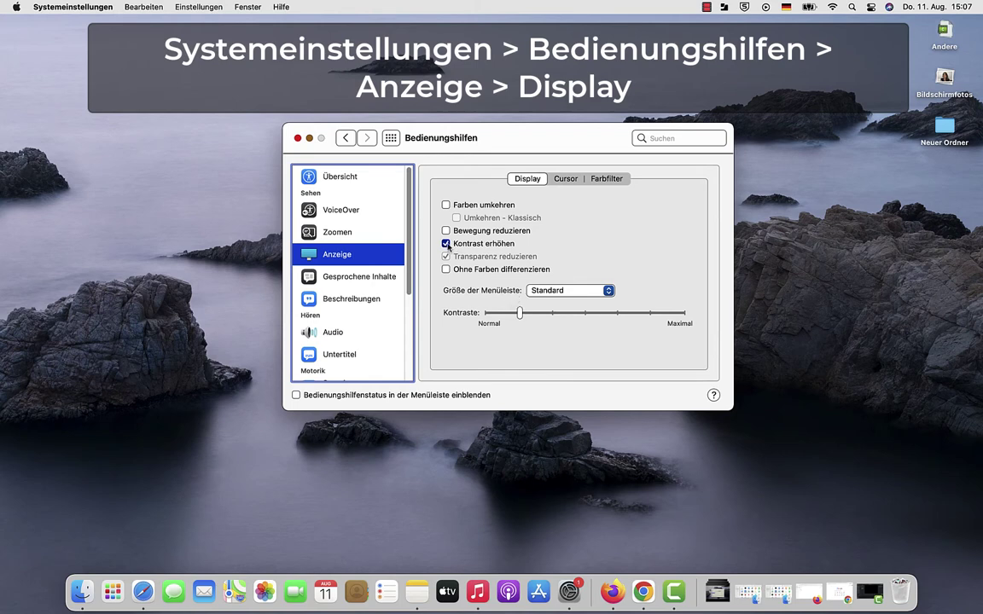
left_click(446, 243)
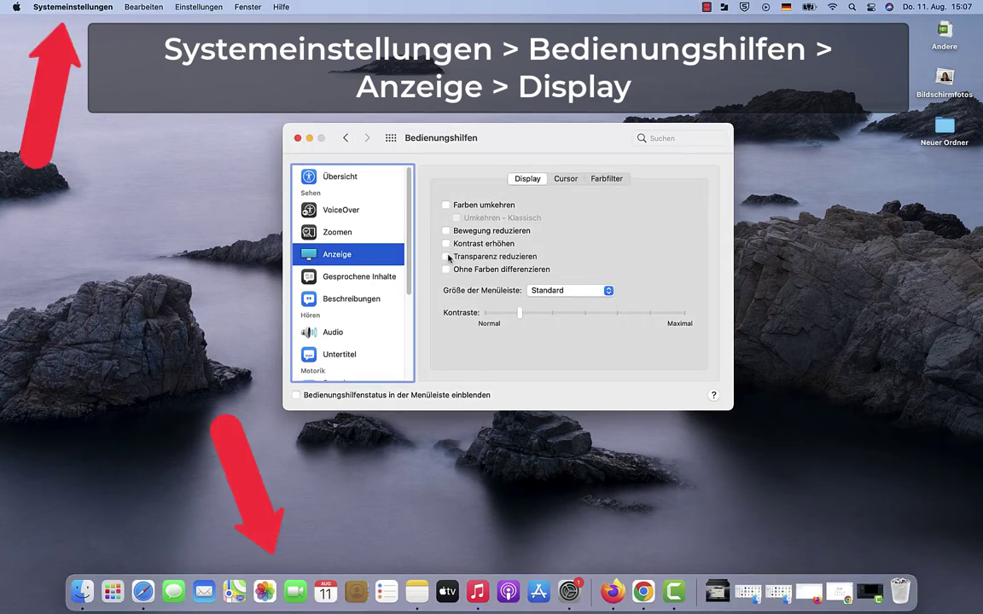
left_click(446, 257)
left_click(446, 257)
left_click(446, 256)
left_click(446, 257)
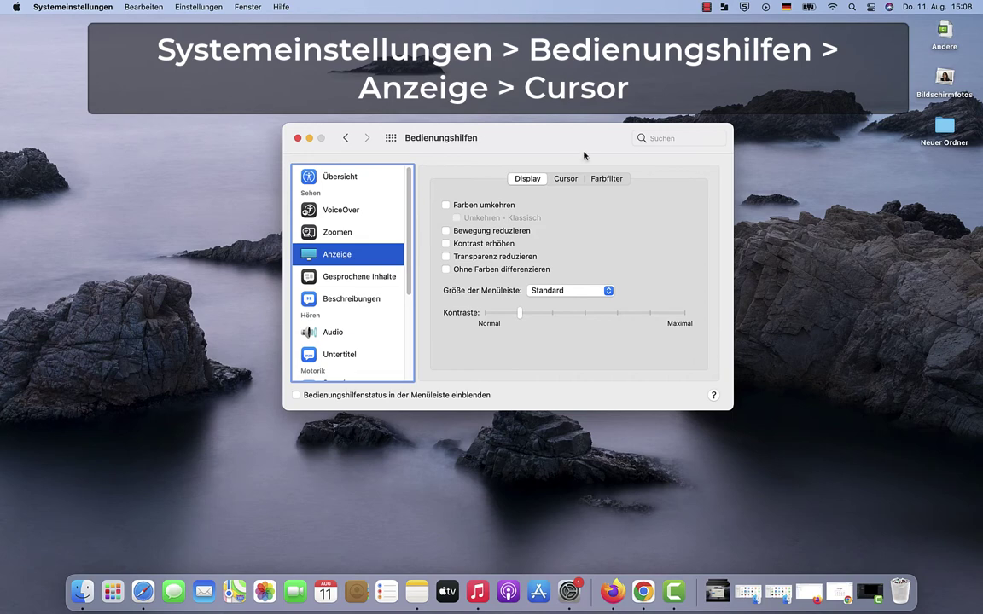
Adjust the Cursor-Größe in the cursor settings and switch off the option to find the pointer by shaking it
left_click(567, 180)
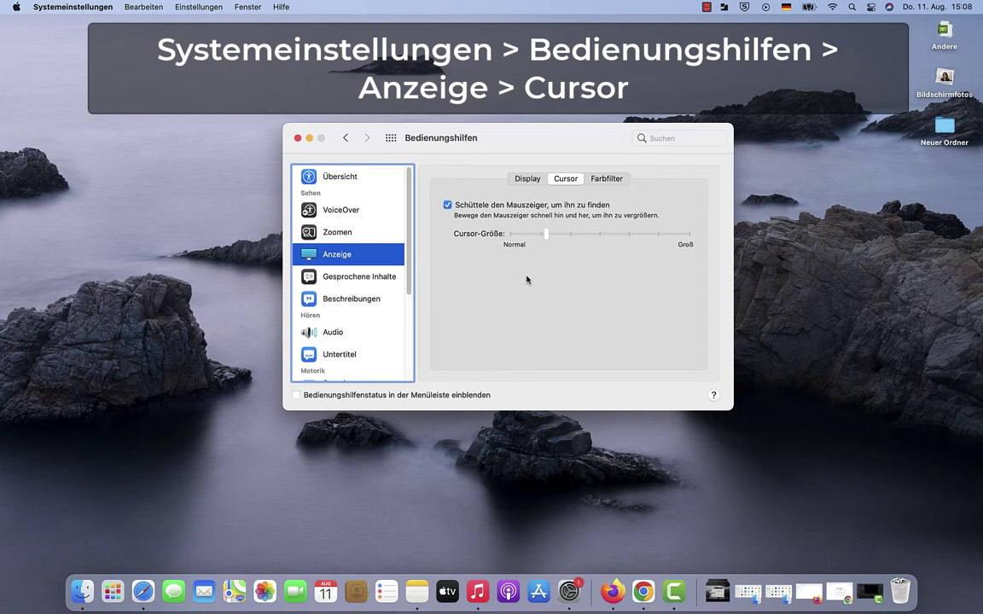
mouse_move(546, 236)
left_mouse_down()
mouse_move(697, 258)
mouse_move(657, 246)
mouse_move(509, 247)
mouse_move(674, 258)
mouse_move(669, 247)
mouse_move(539, 229)
left_mouse_up()
left_click(448, 206)
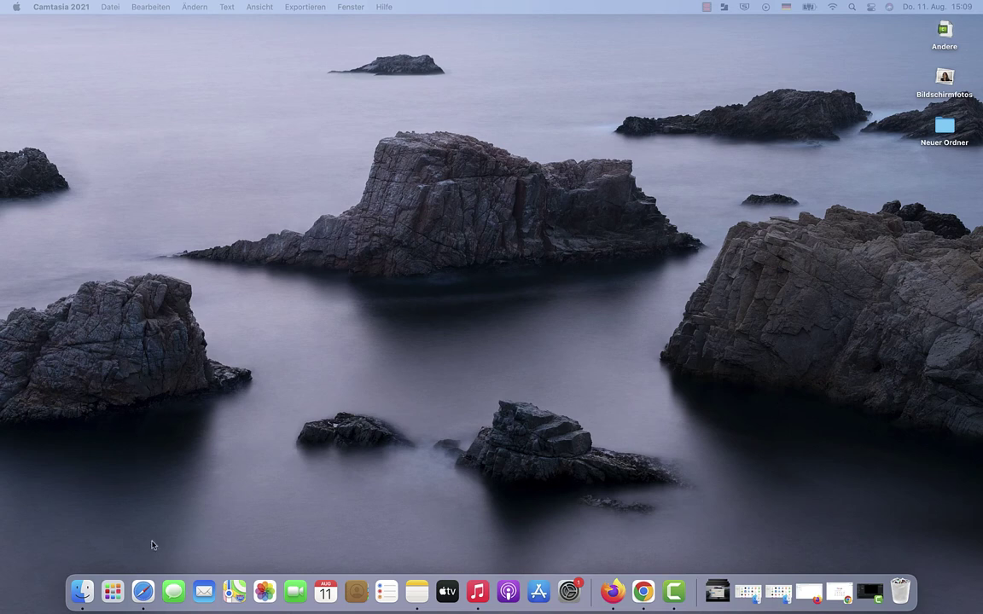
Switch to the Nachrichten app and open its Einstellungen
left_click(173, 593)
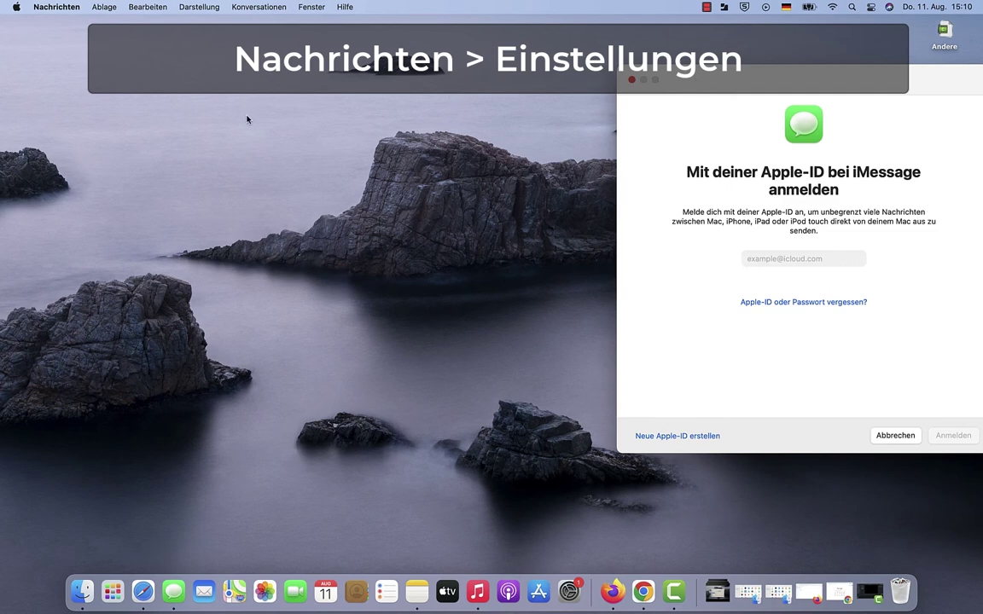
left_click(56, 7)
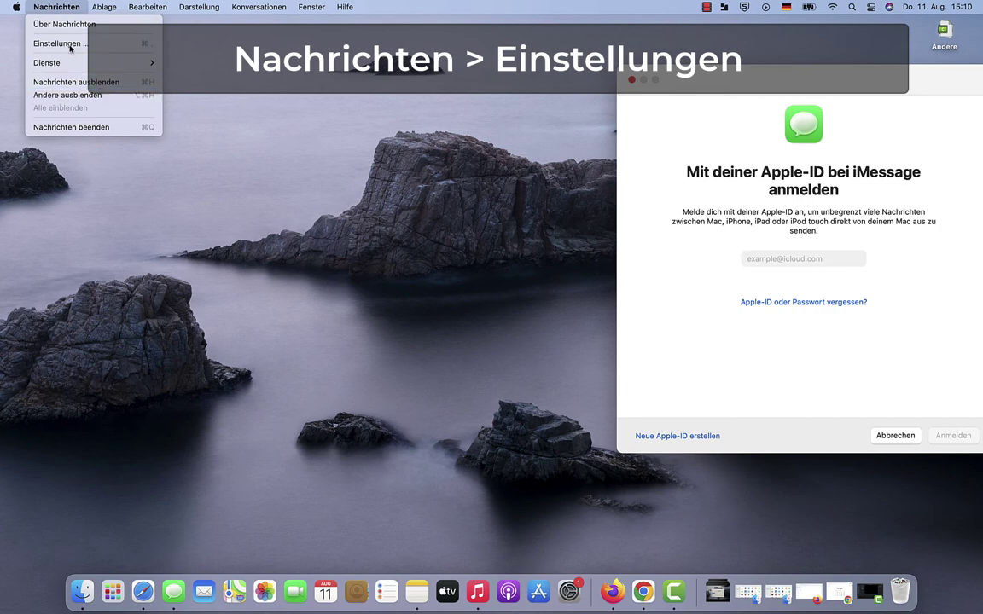
left_click(59, 44)
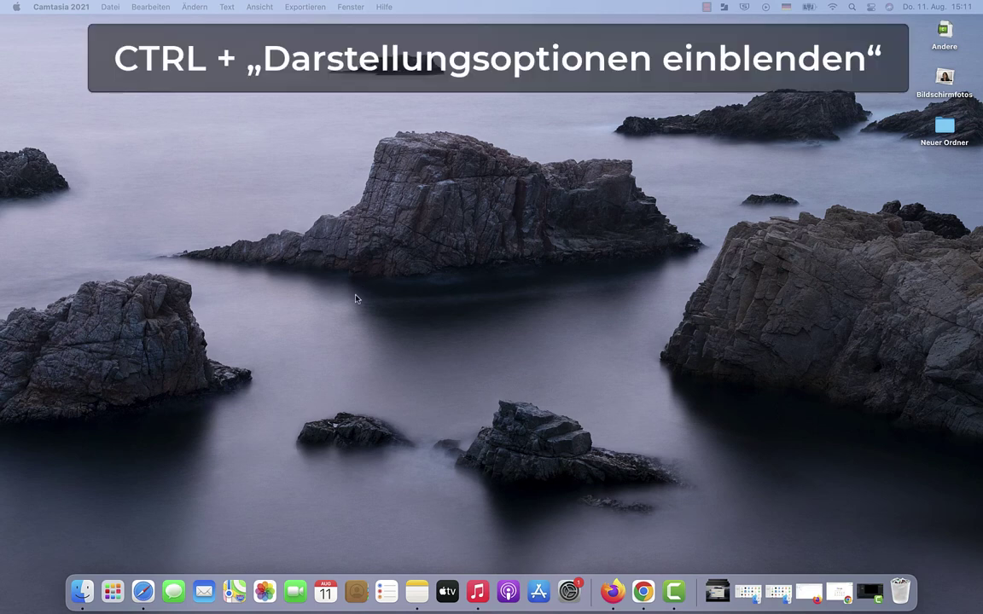
Show the desktop's Darstellungsoptionen and set the Symbolgröße to 52×52 and the Textgröße to 16
left_click(383, 254, "ctrl")
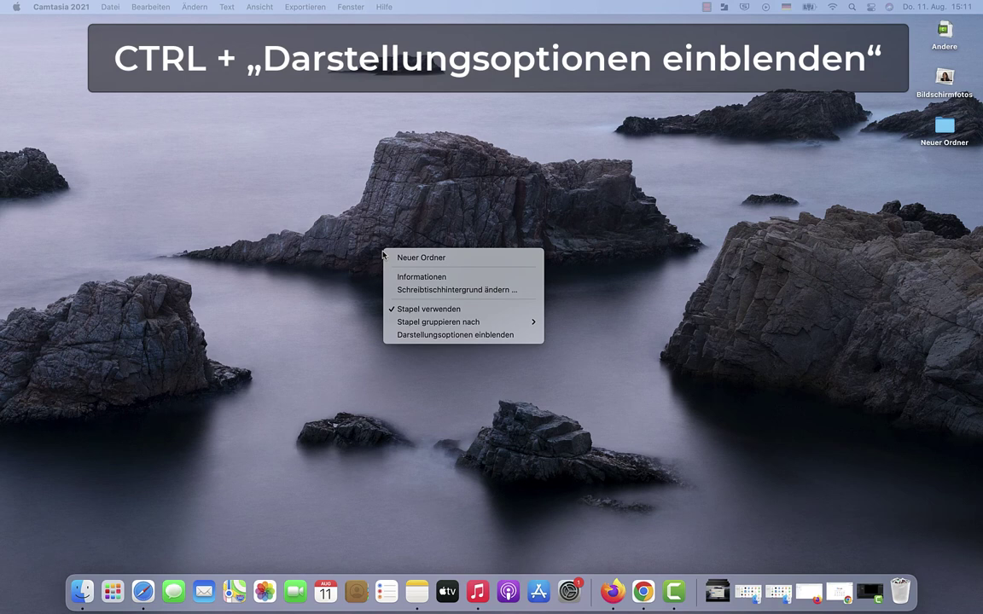
left_click(419, 335)
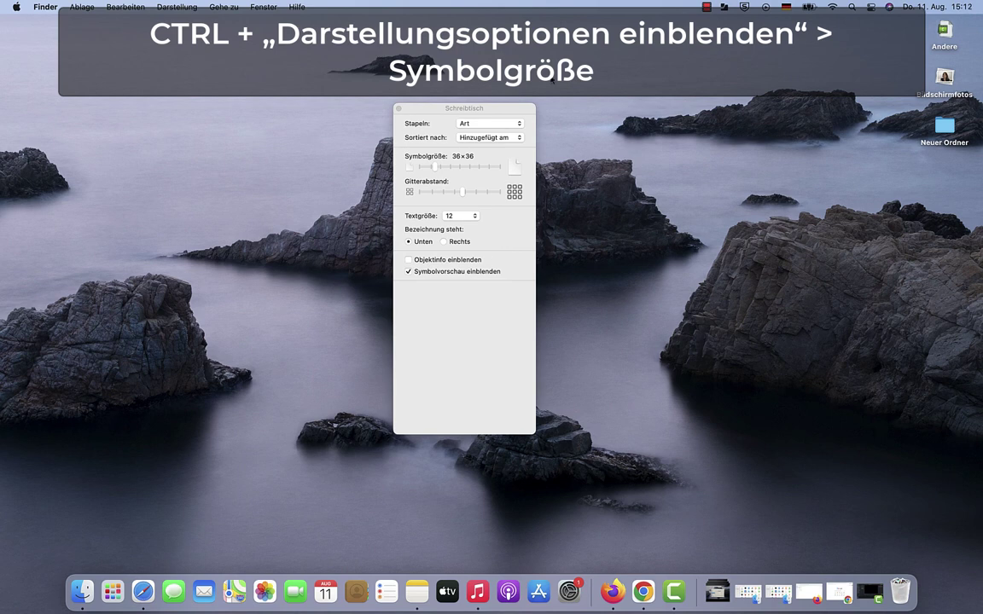
left_click_drag(437, 171, 502, 171)
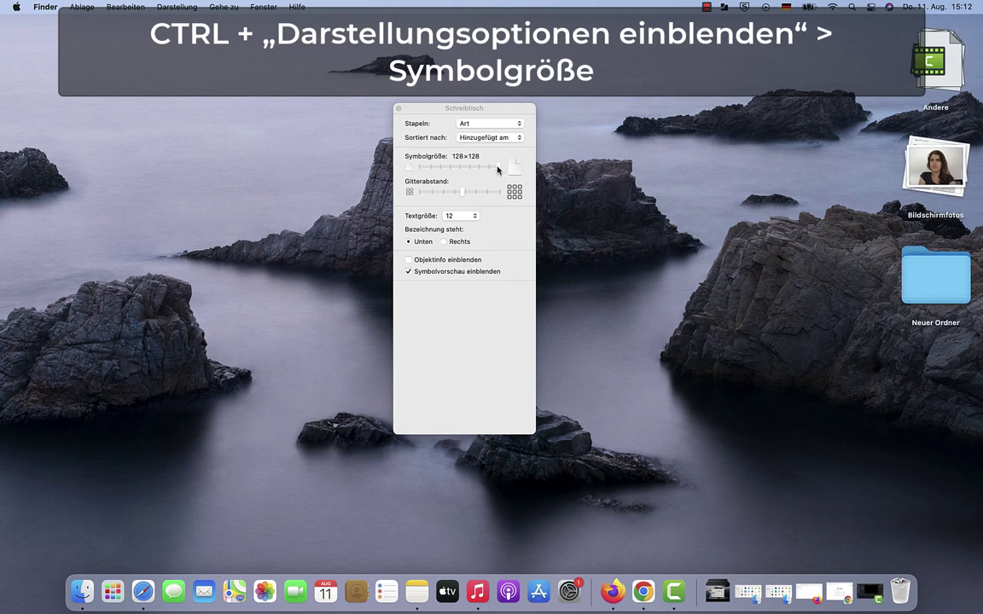
left_click_drag(497, 169, 447, 168)
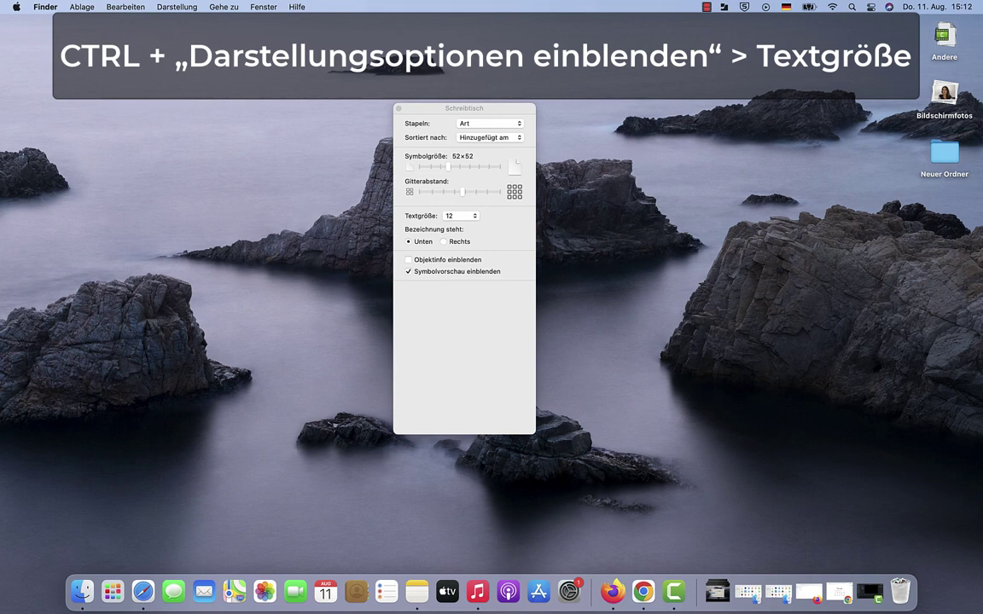
left_click(476, 217)
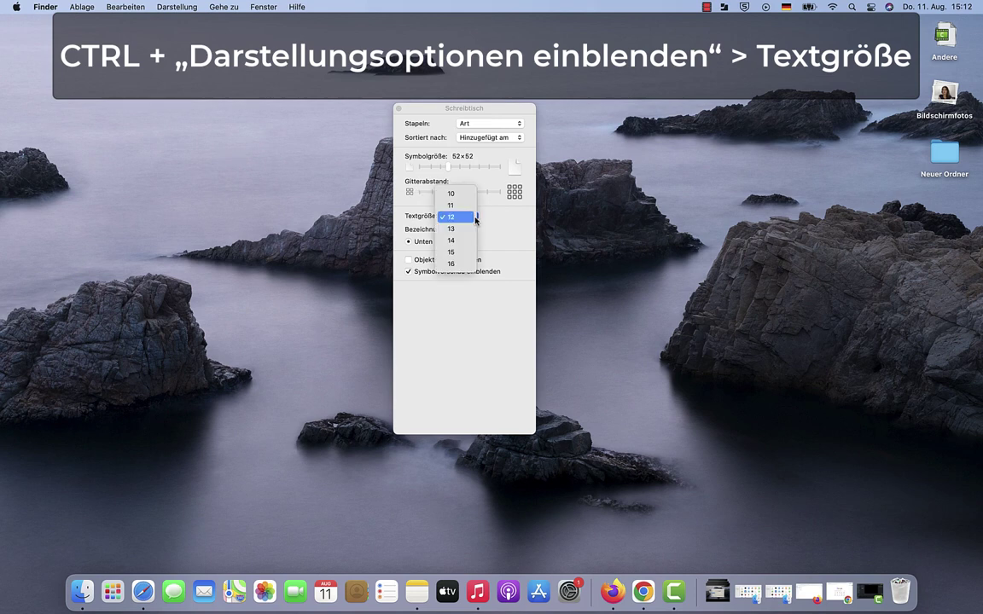
left_click(450, 264)
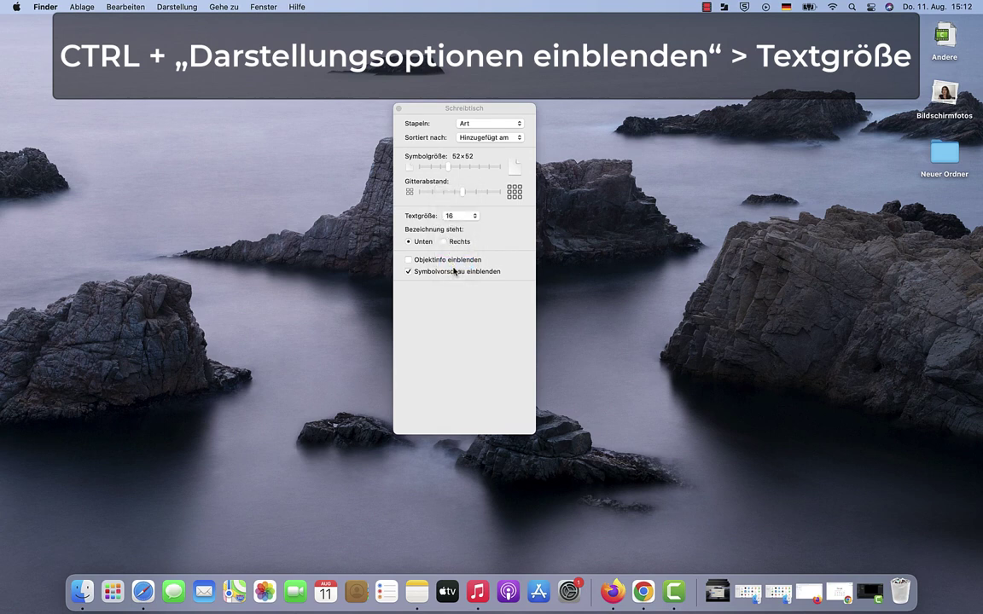